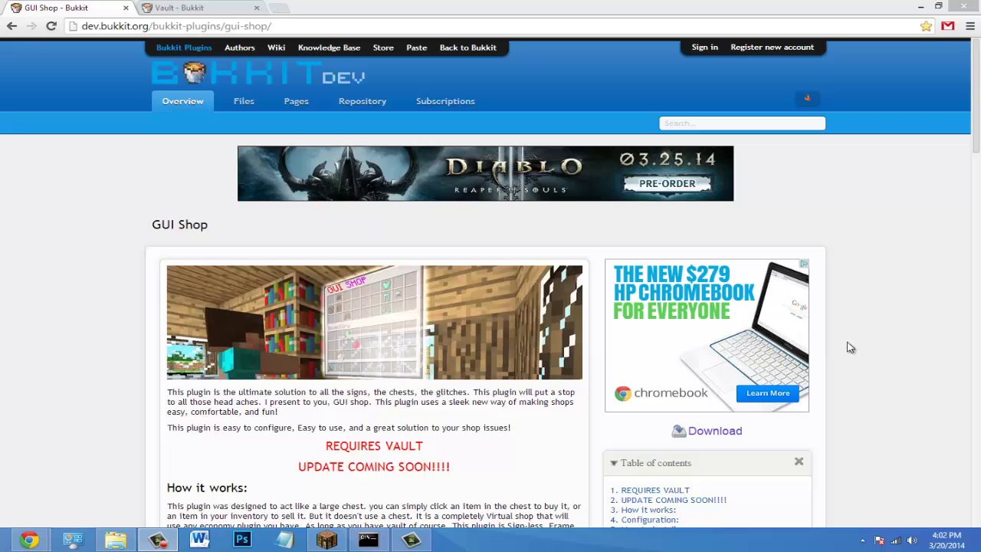
# View the Vault plugin page, the GUI Shop plugin page and the 1.7.2 Server folder.
pyautogui.click(215, 8)
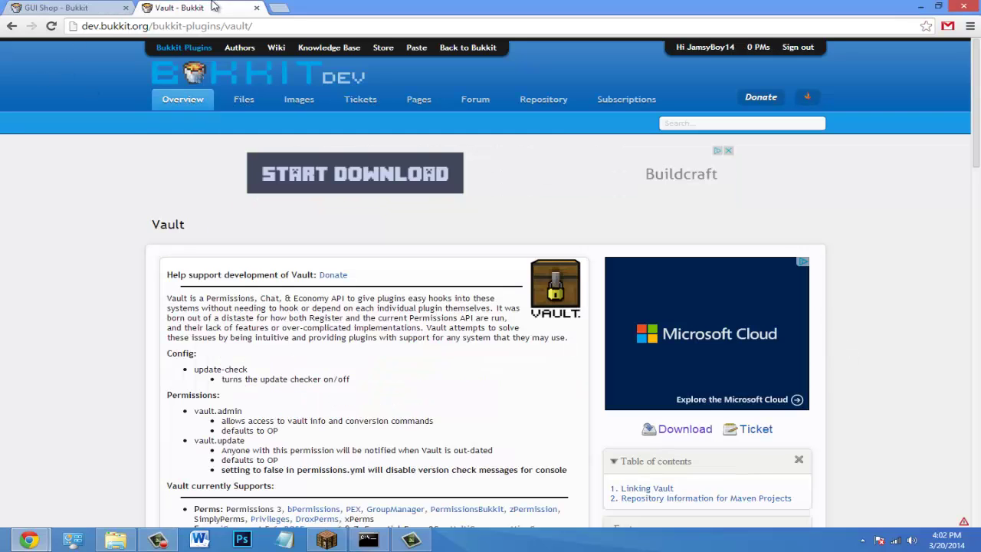
pyautogui.click(55, 8)
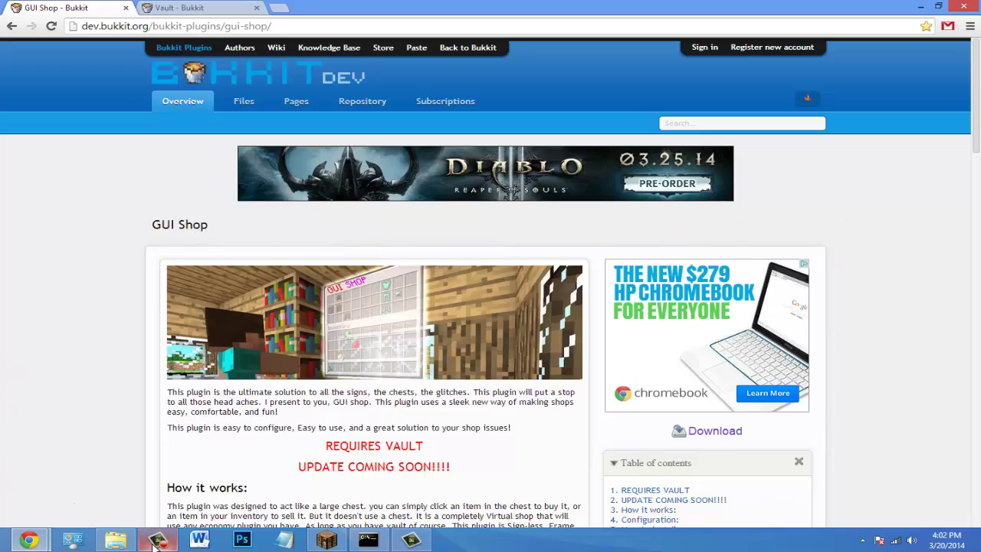
pyautogui.click(116, 540)
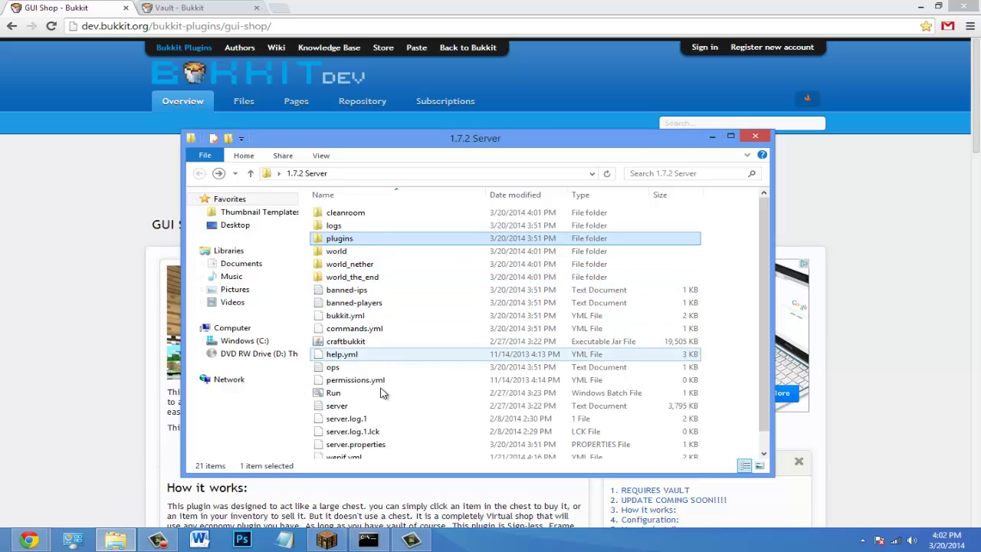
pyautogui.click(98, 417)
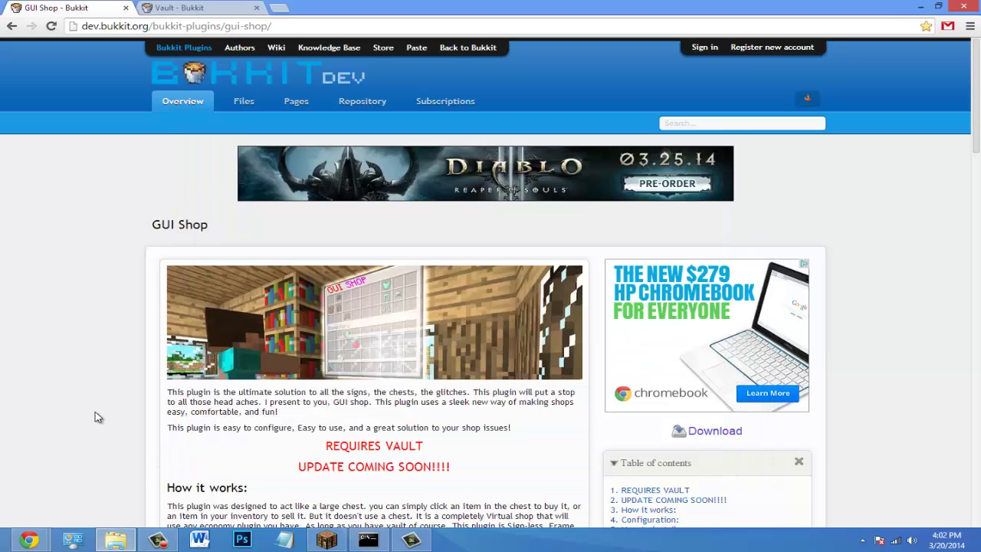
# Open config.yml from the GUIShop folder inside the 1.7.2 Server plugins folder for editing in Notepad++.
pyautogui.click(119, 540)
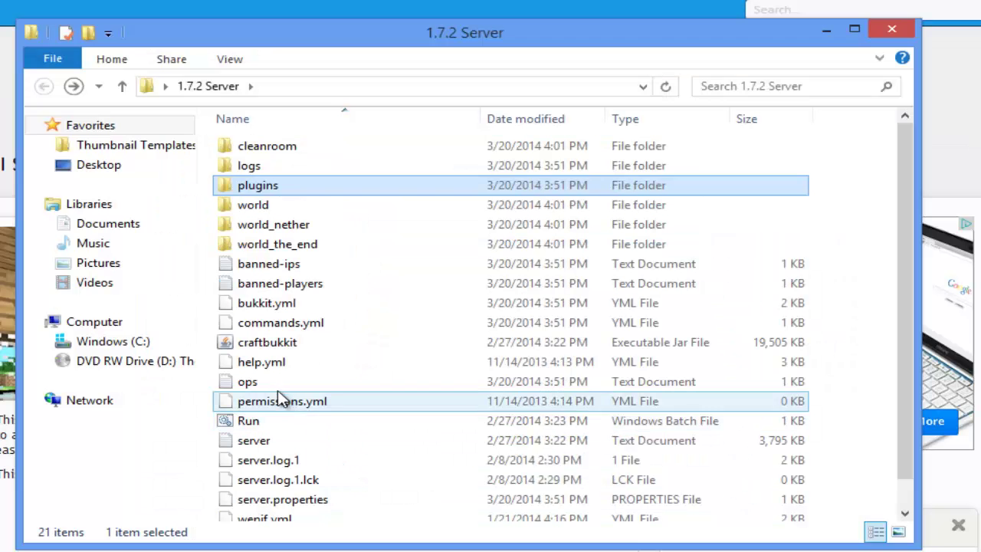
pyautogui.doubleClick(320, 190)
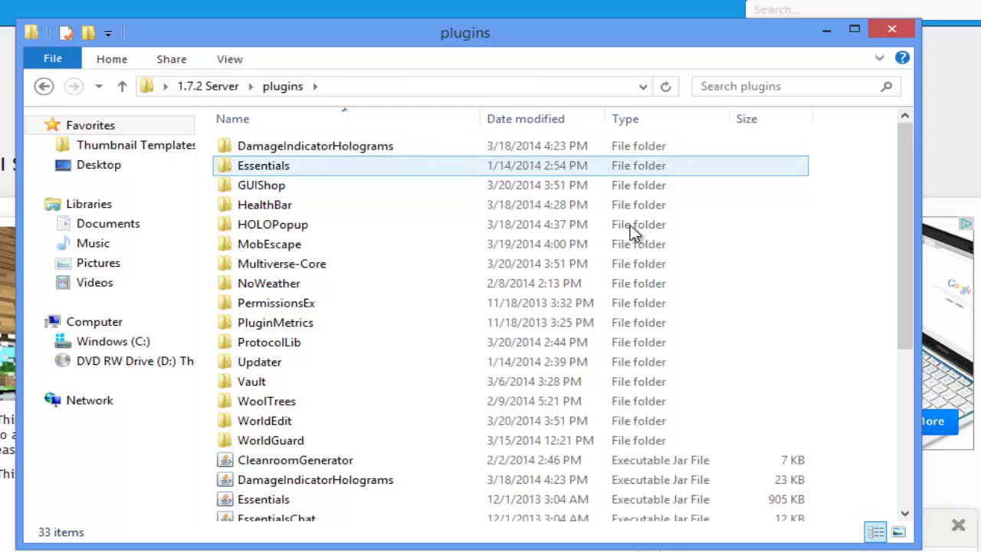
pyautogui.doubleClick(322, 191)
pyautogui.click(268, 143)
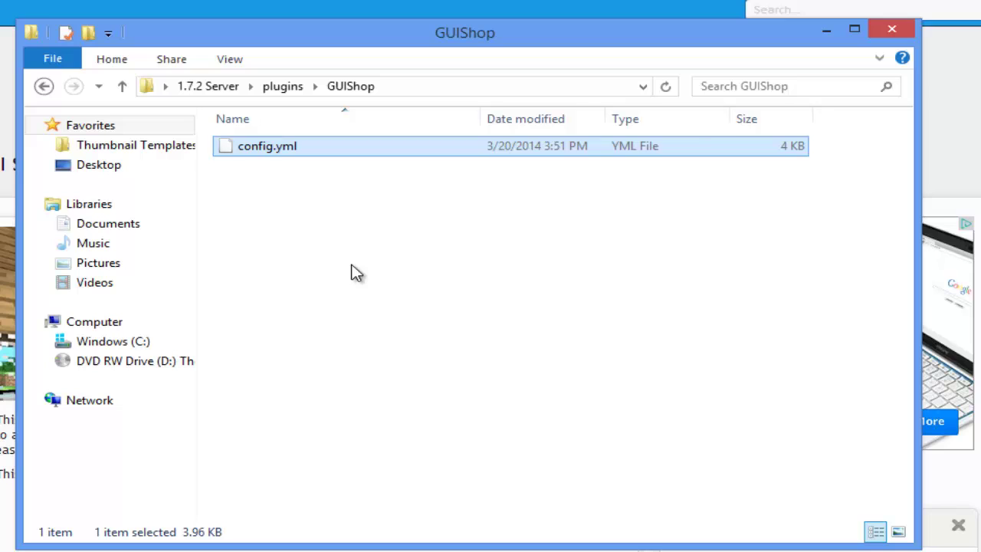
pyautogui.click(342, 277)
pyautogui.rightClick(324, 146)
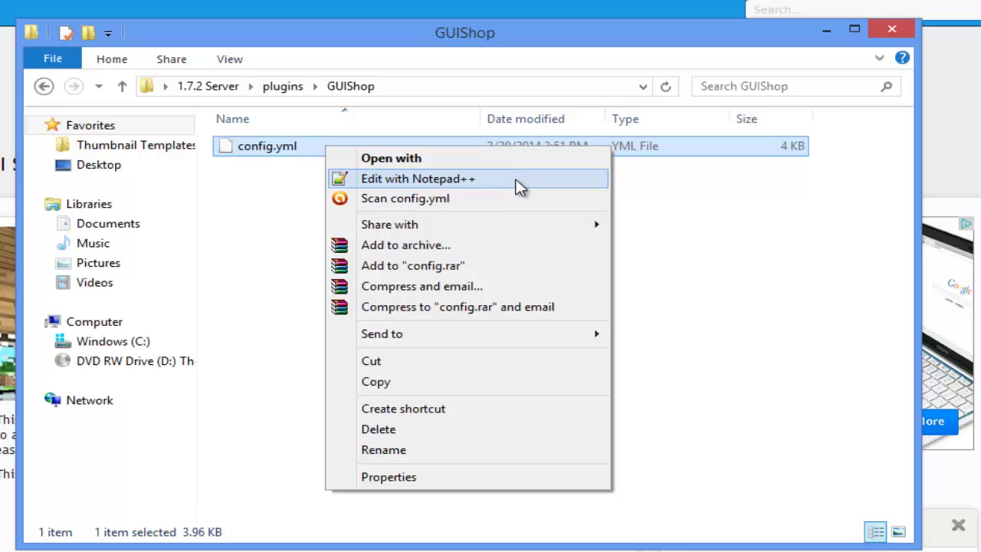
pyautogui.click(504, 184)
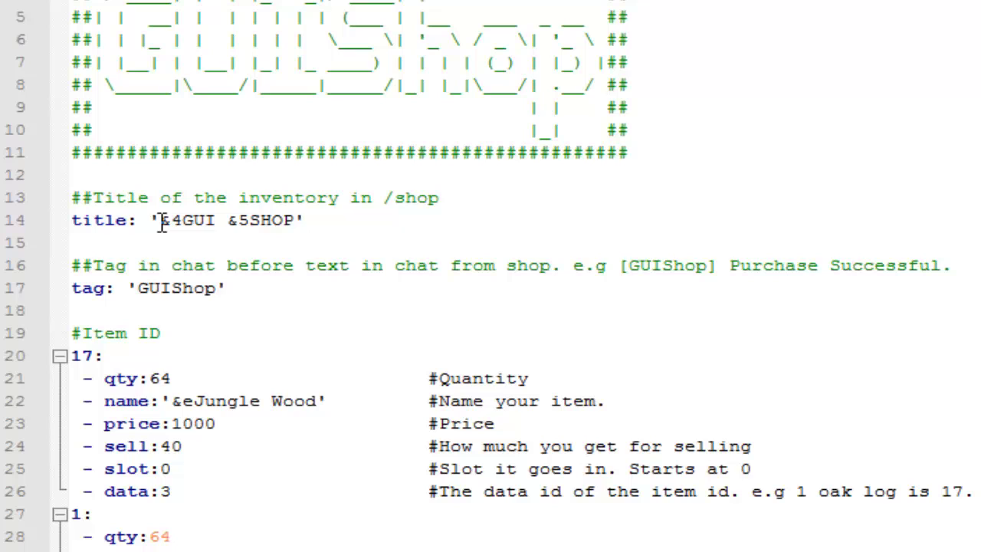
# Examine the shop title with its colour codes and the chat tag value in the config file.
pyautogui.moveTo(161, 221); pyautogui.dragTo(294, 221)
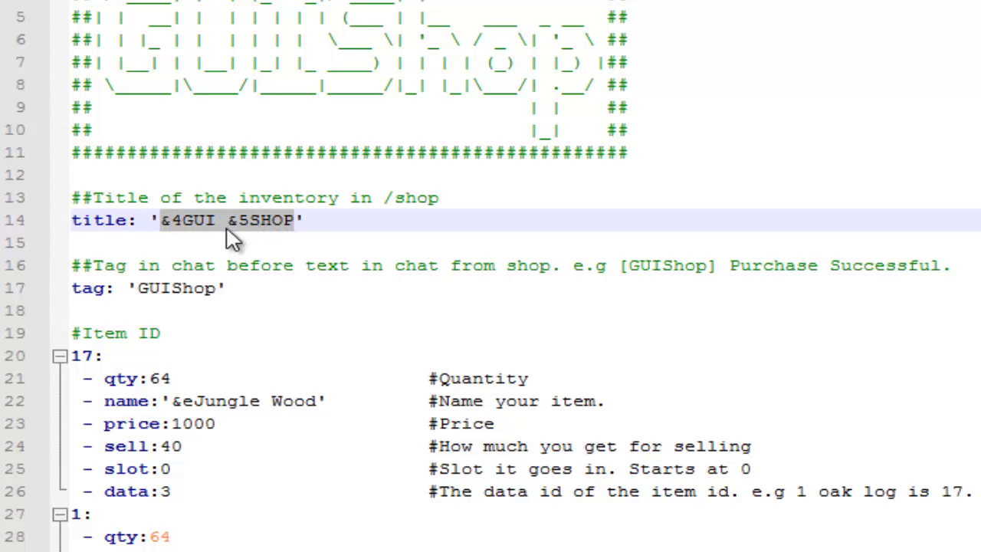
pyautogui.click(161, 221)
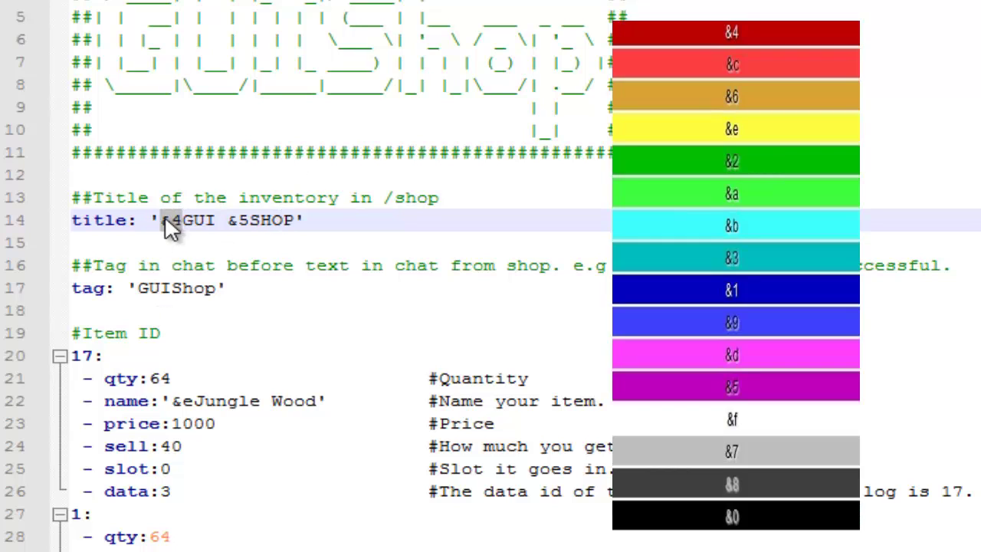
pyautogui.moveTo(249, 221); pyautogui.dragTo(234, 220)
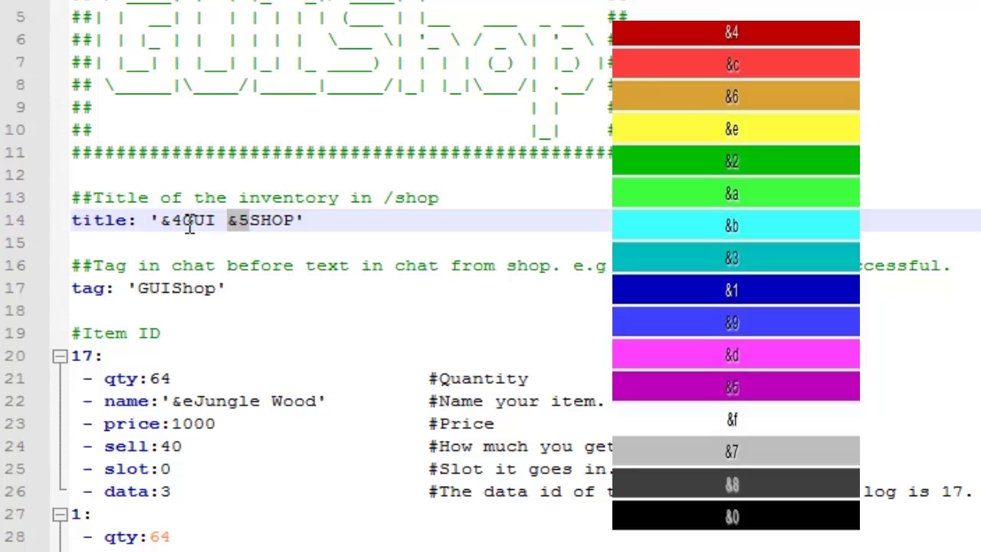
pyautogui.click(238, 220)
pyautogui.click(260, 221)
pyautogui.moveTo(294, 222); pyautogui.dragTo(186, 219)
pyautogui.click(243, 221)
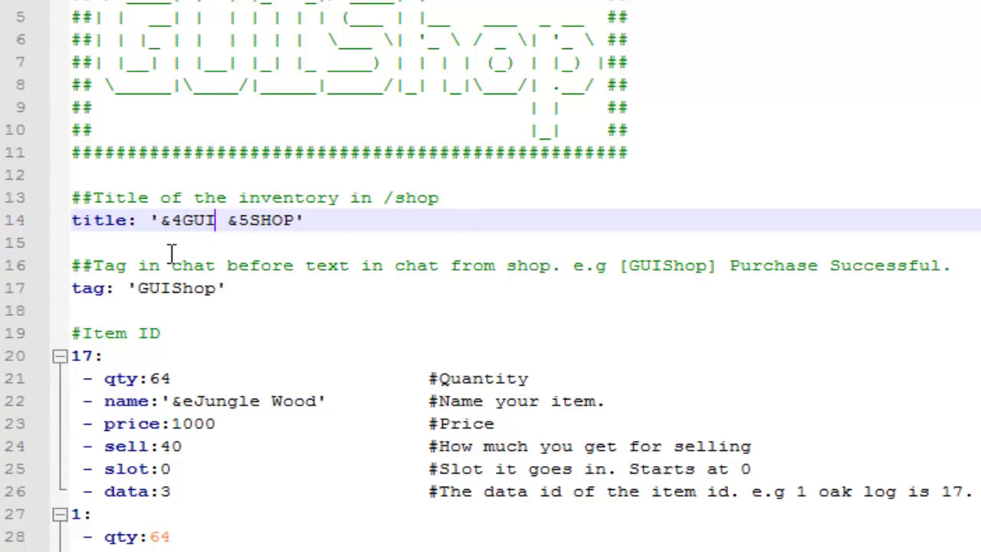
pyautogui.moveTo(137, 288); pyautogui.dragTo(213, 288)
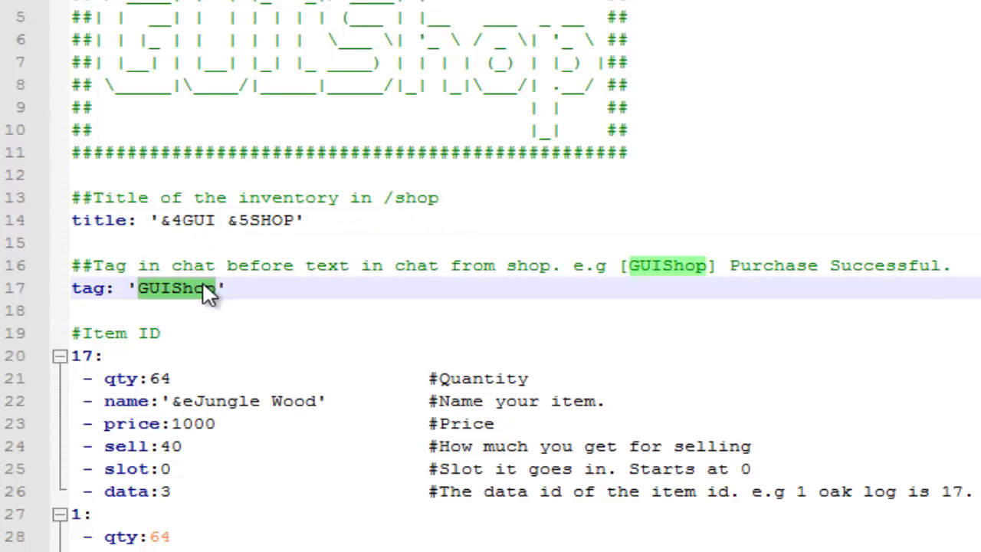
pyautogui.click(215, 285)
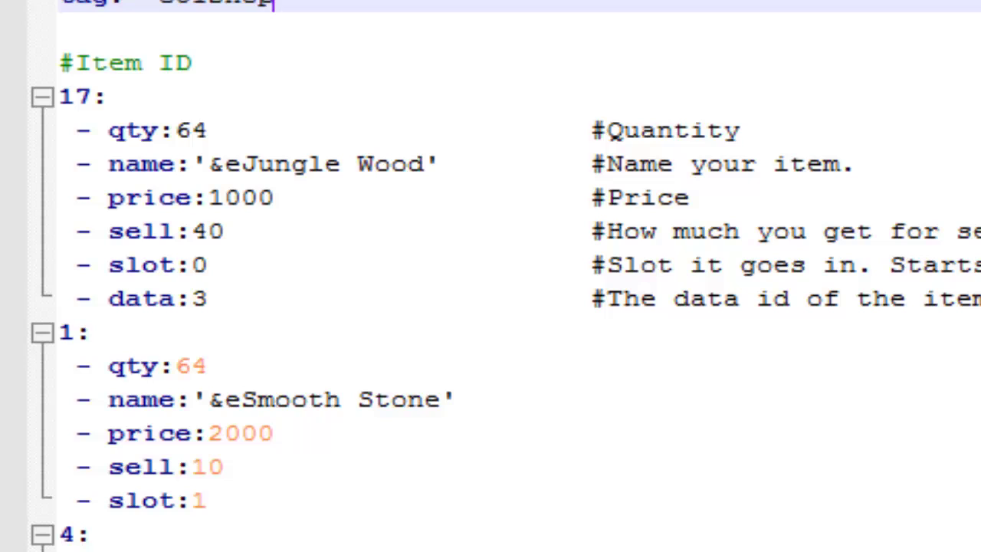
# Examine the item ID and quantity of the first shop entry.
pyautogui.moveTo(75, 97); pyautogui.dragTo(91, 97)
pyautogui.doubleClick(91, 97)
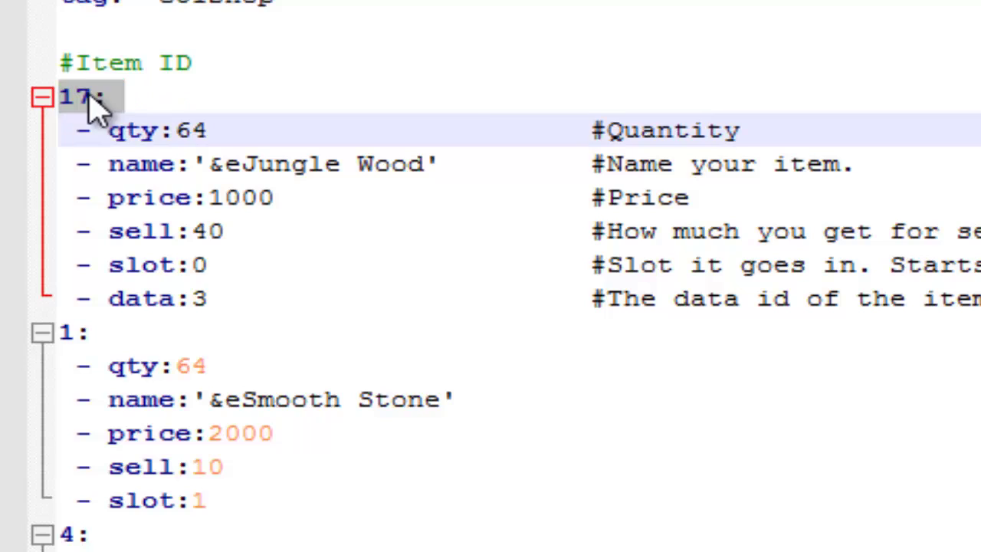
pyautogui.click(92, 96)
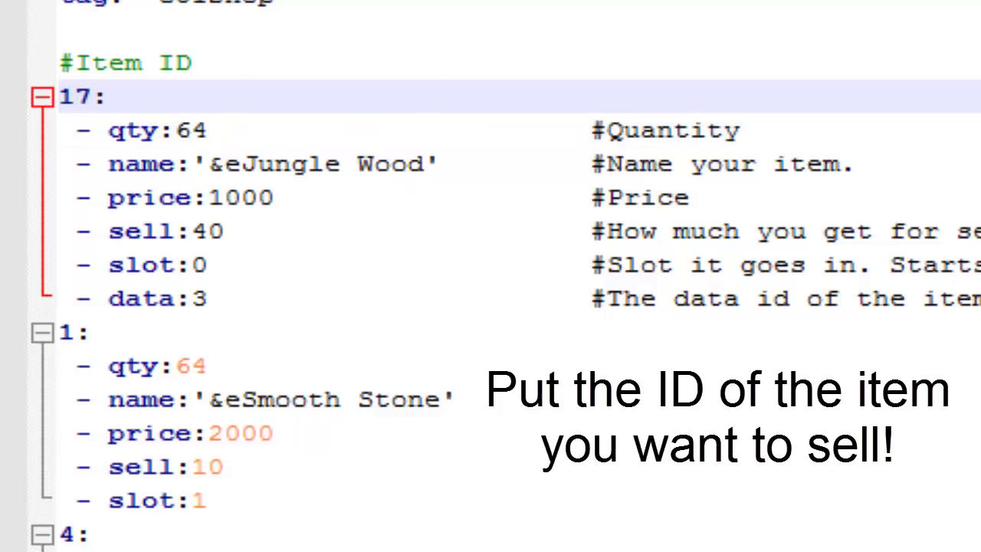
pyautogui.click(251, 127)
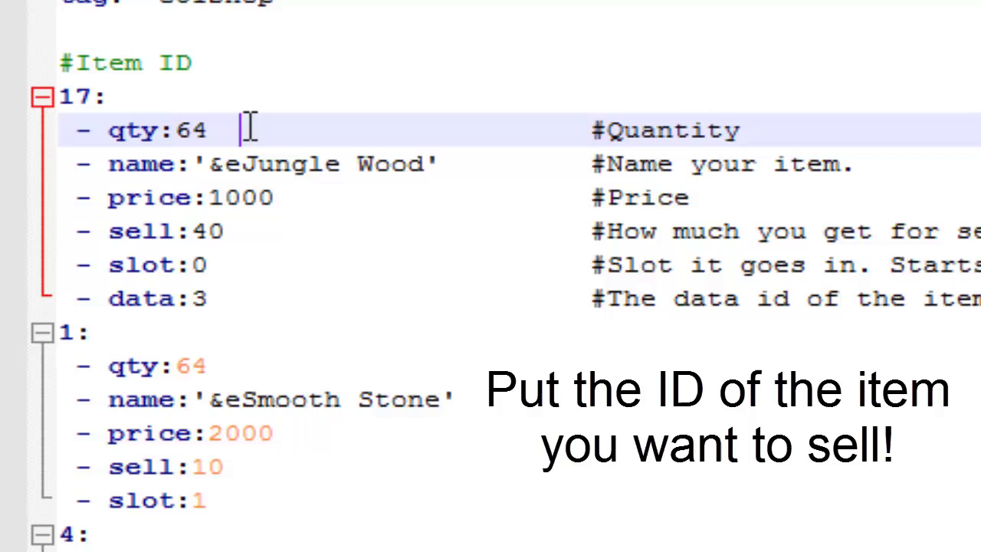
pyautogui.moveTo(247, 128); pyautogui.dragTo(114, 118)
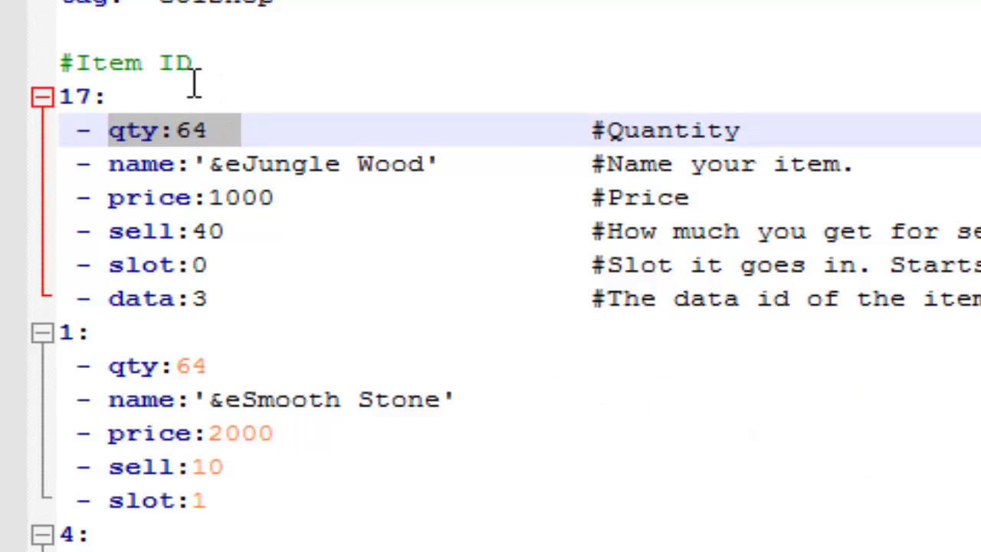
pyautogui.click(209, 131)
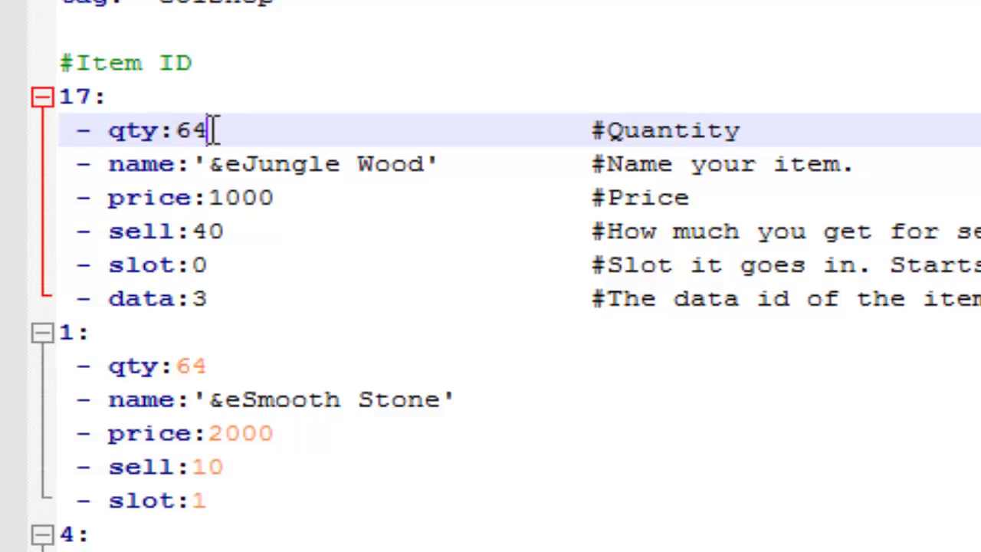
pyautogui.moveTo(208, 131); pyautogui.dragTo(185, 130)
pyautogui.click(233, 128)
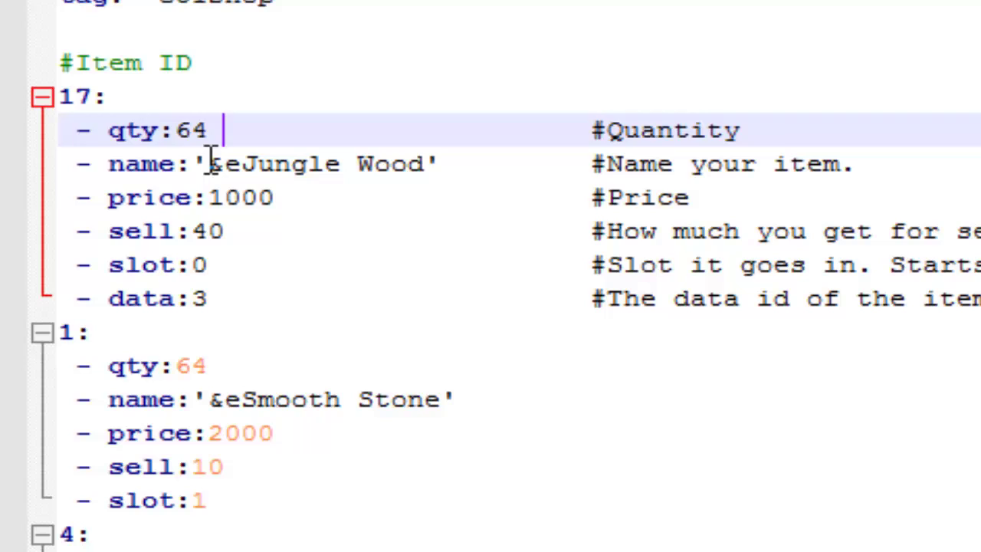
# Examine the name, price, sell and slot values of the Jungle Wood entry.
pyautogui.moveTo(211, 162); pyautogui.dragTo(425, 164)
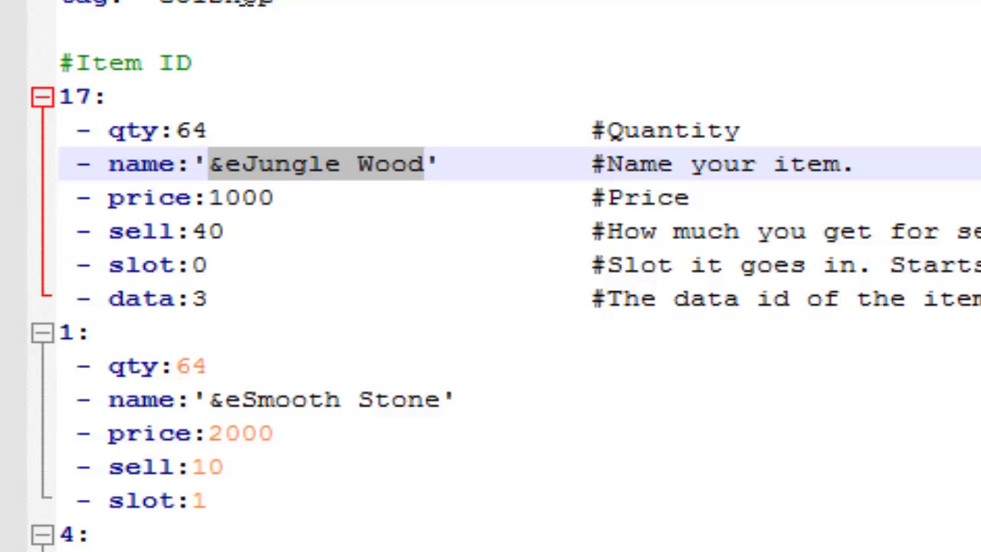
pyautogui.click(237, 164)
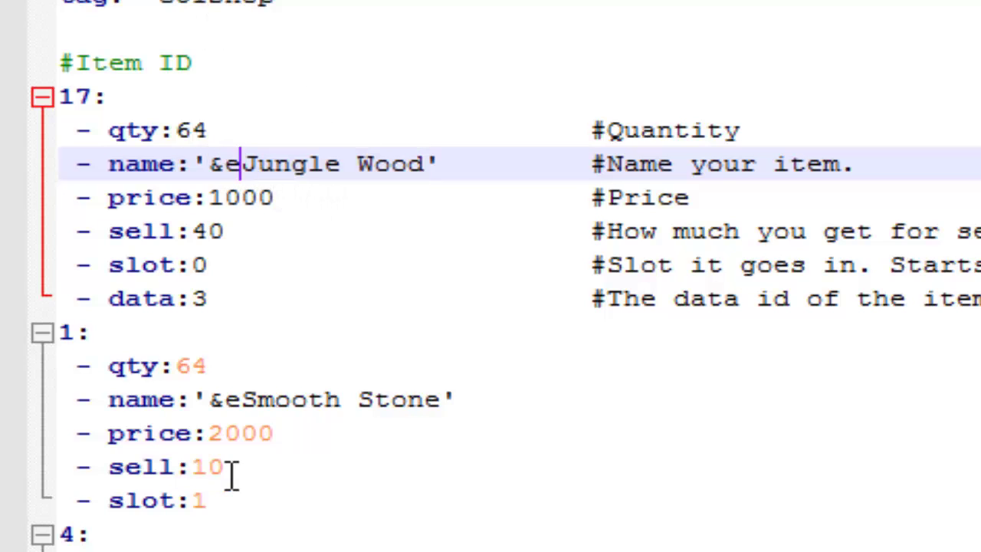
pyautogui.click(287, 197)
pyautogui.doubleClick(216, 198)
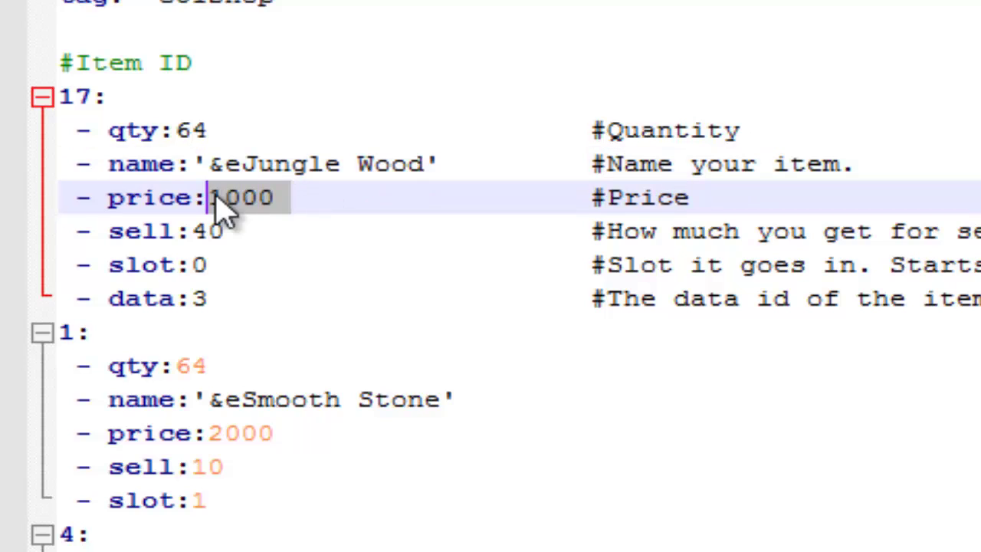
pyautogui.click(294, 232)
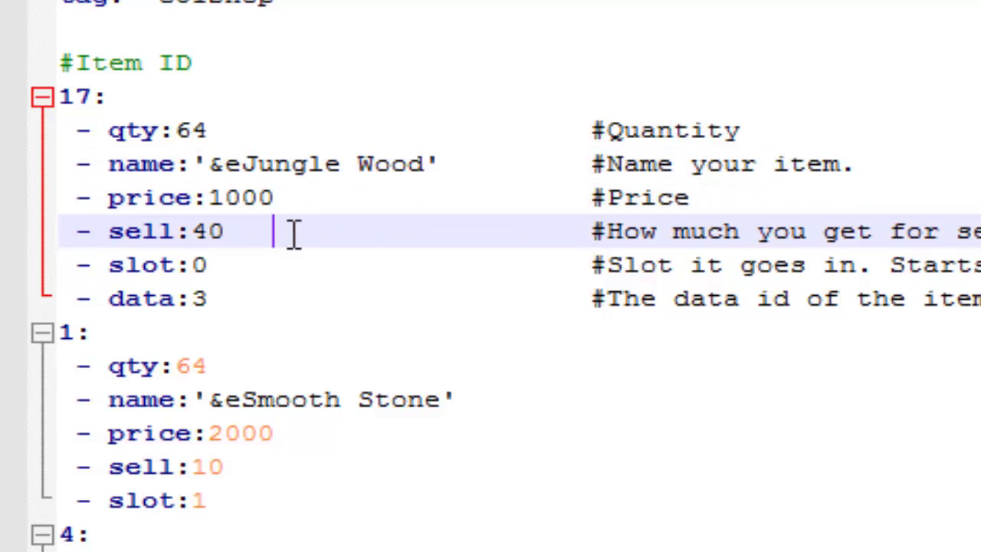
pyautogui.doubleClick(205, 231)
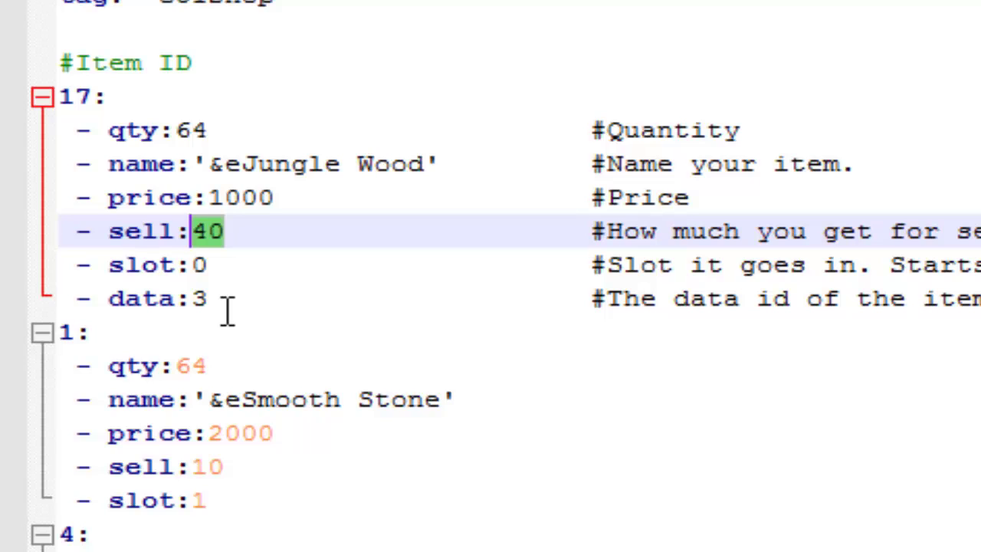
pyautogui.click(235, 265)
pyautogui.doubleClick(198, 265)
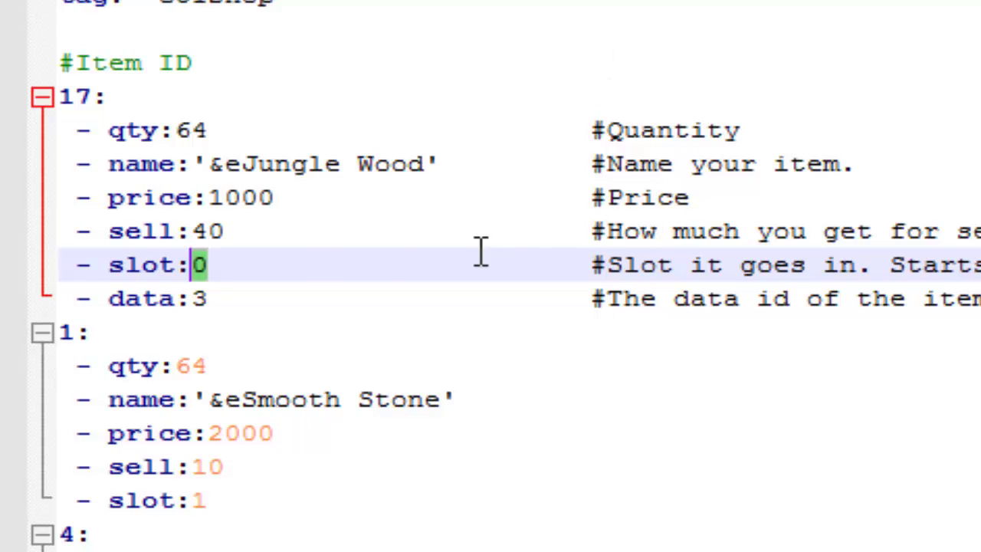
pyautogui.click(241, 265)
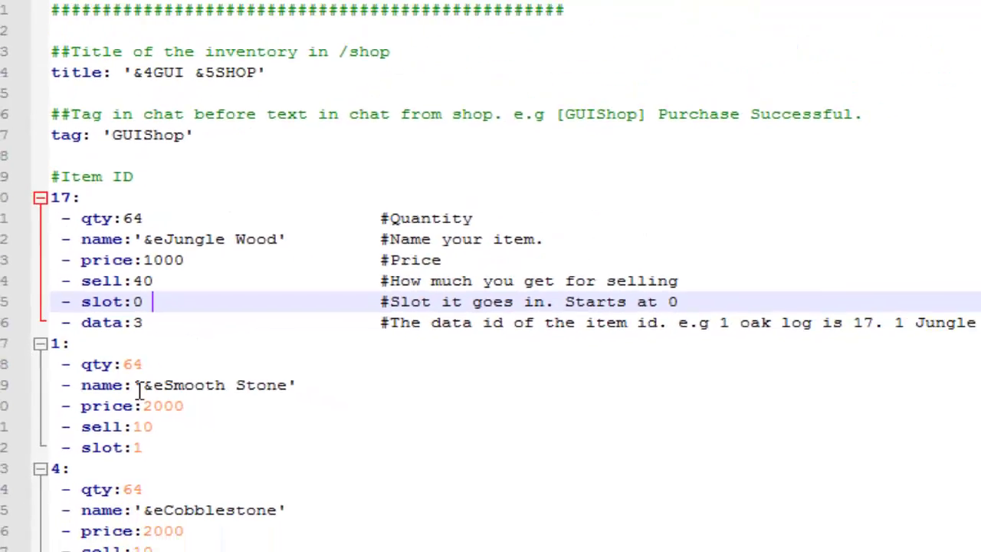
# Switch to the Minecraft ID List in Chrome and look up the data IDs of the wood plank variants.
pyautogui.moveTo(88, 542)
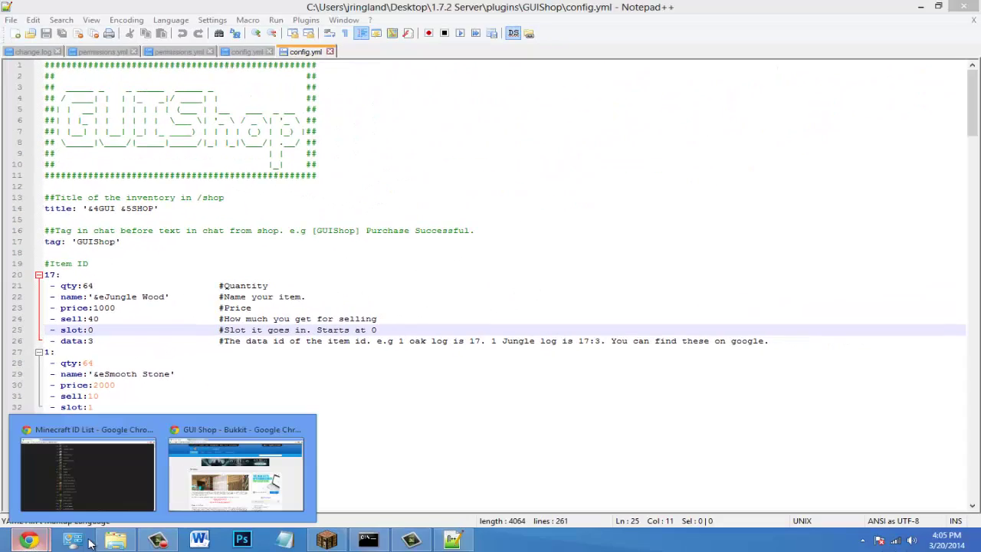
pyautogui.click(122, 481)
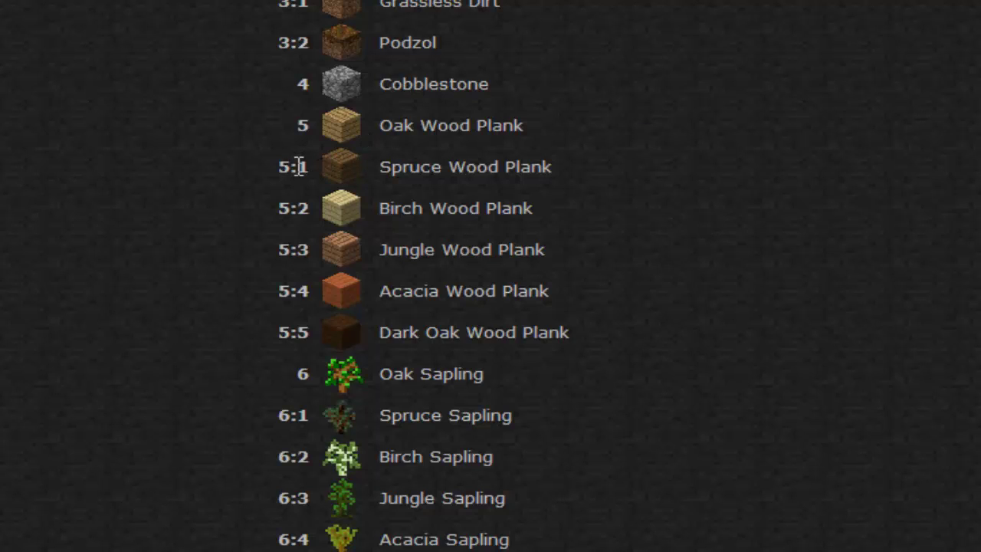
pyautogui.moveTo(301, 166); pyautogui.dragTo(307, 170)
pyautogui.scroll(-3, 314, 418)
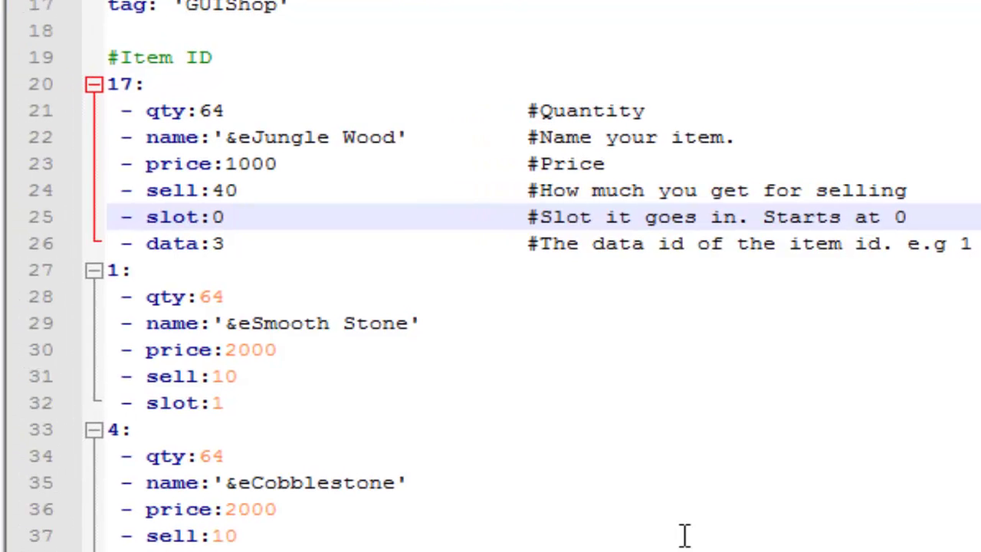
# Delete the whole data line, including its comment and the empty line left behind, from the Jungle Wood entry.
pyautogui.moveTo(252, 237); pyautogui.dragTo(108, 236)
pyautogui.click(285, 247)
pyautogui.press('End')
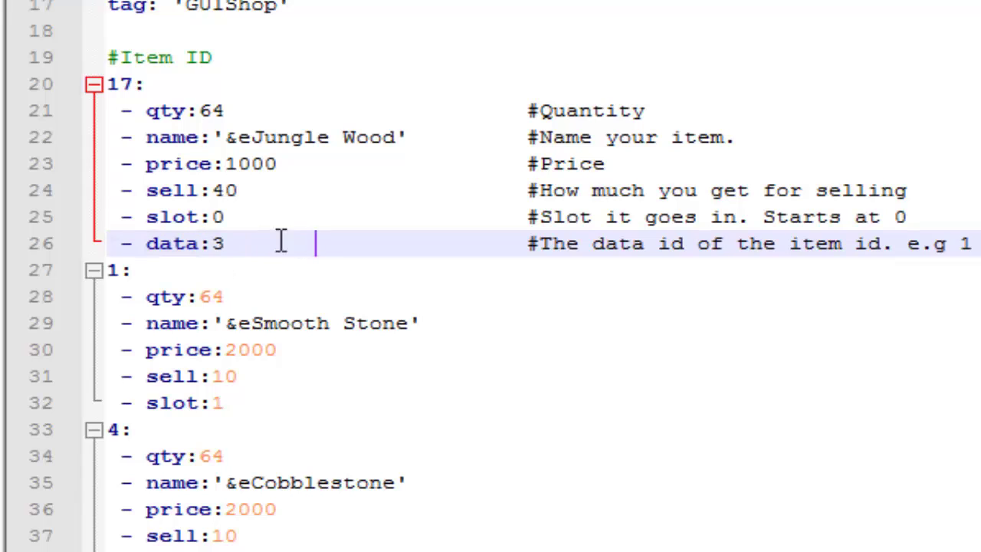
pyautogui.moveTo(315, 243); pyautogui.dragTo(49, 252)
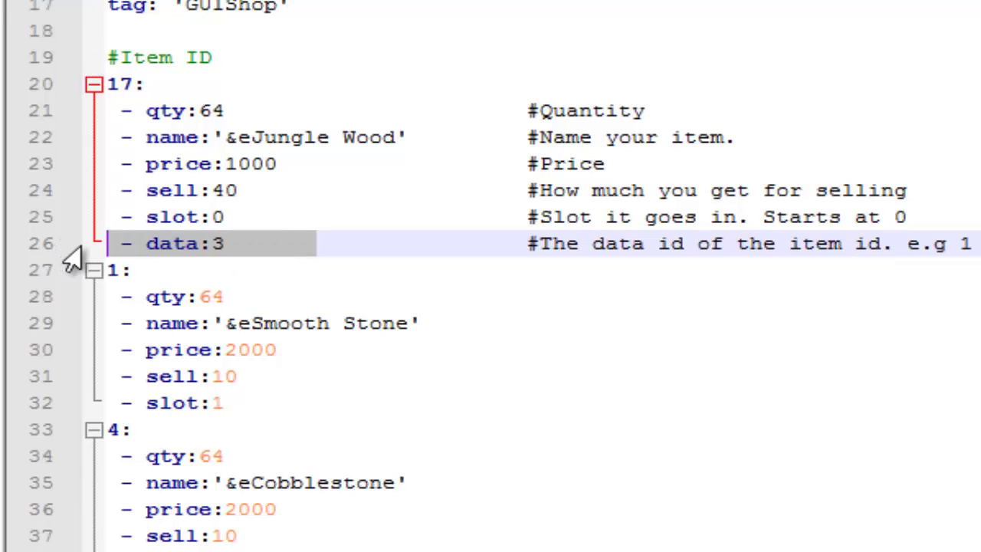
pyautogui.press('Delete')
pyautogui.hotkey('shift', 'End')
pyautogui.press('BackSpace')
pyautogui.press('BackSpace')
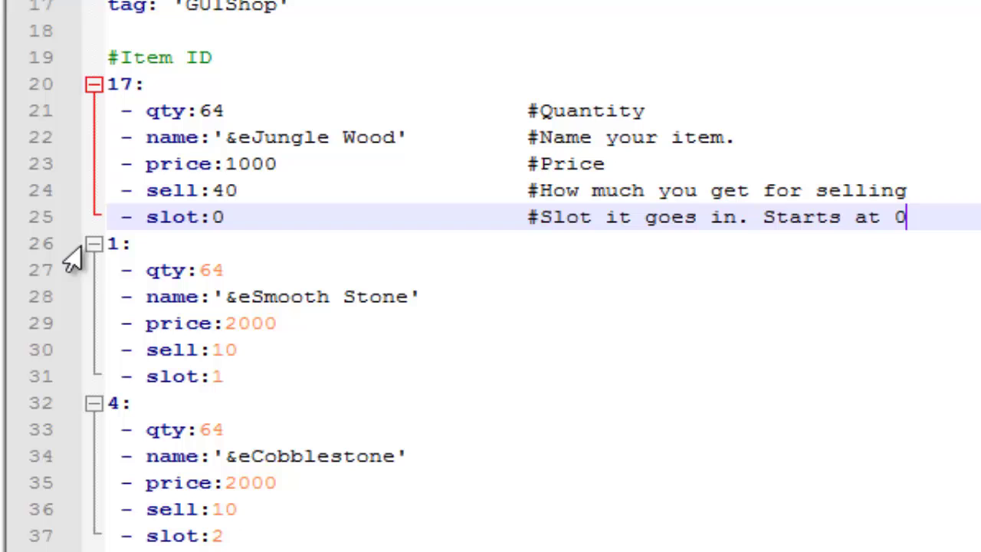
# Restore the deleted data:3 line and its comment below the slot line of the Jungle Wood entry.
pyautogui.press('Return')
pyautogui.hotkey('ctrl', 'v')
pyautogui.write('- data:3')
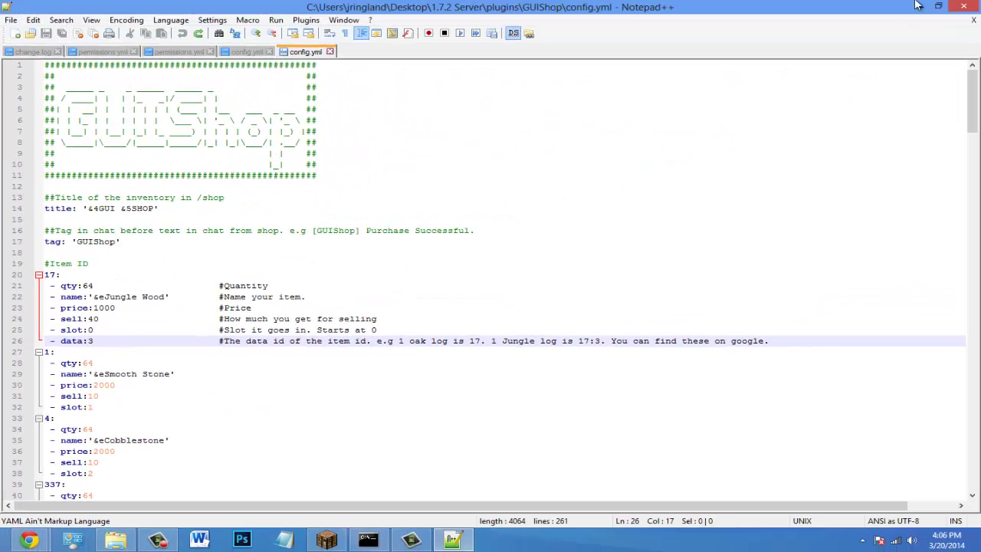
# Switch to Minecraft, open the shop with the /shop command, buy the 64-item Jungle Wood stack and close the shop.
pyautogui.click(920, 6)
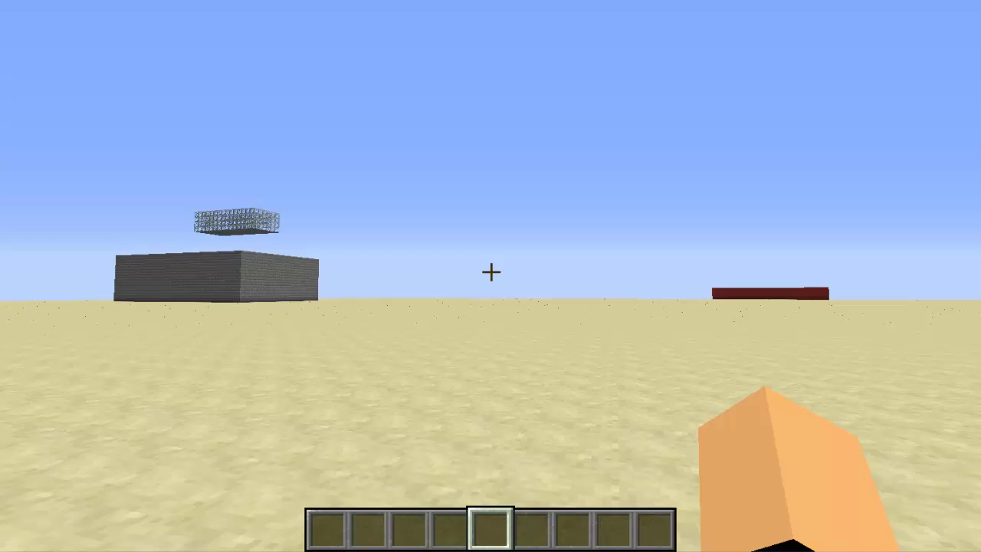
pyautogui.press('/')
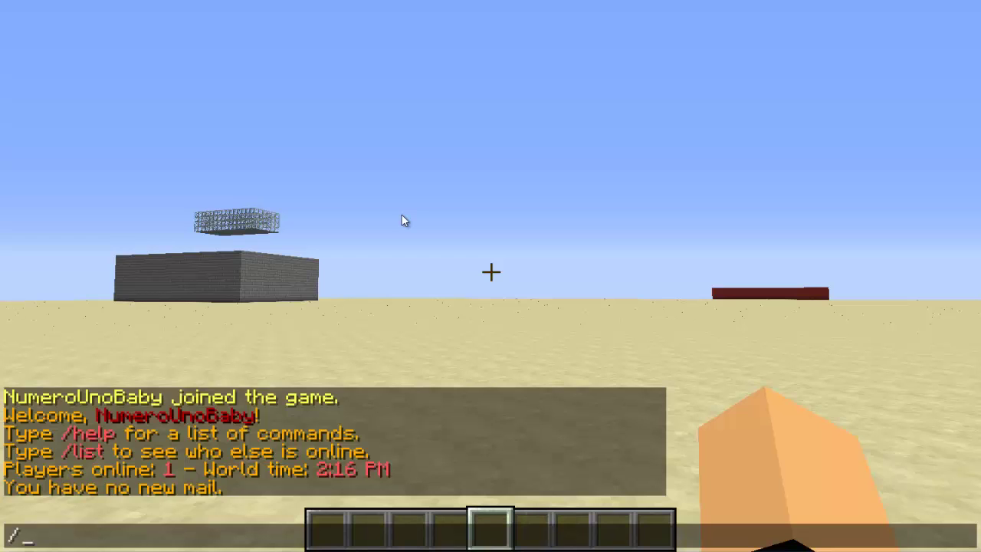
pyautogui.write('shop')
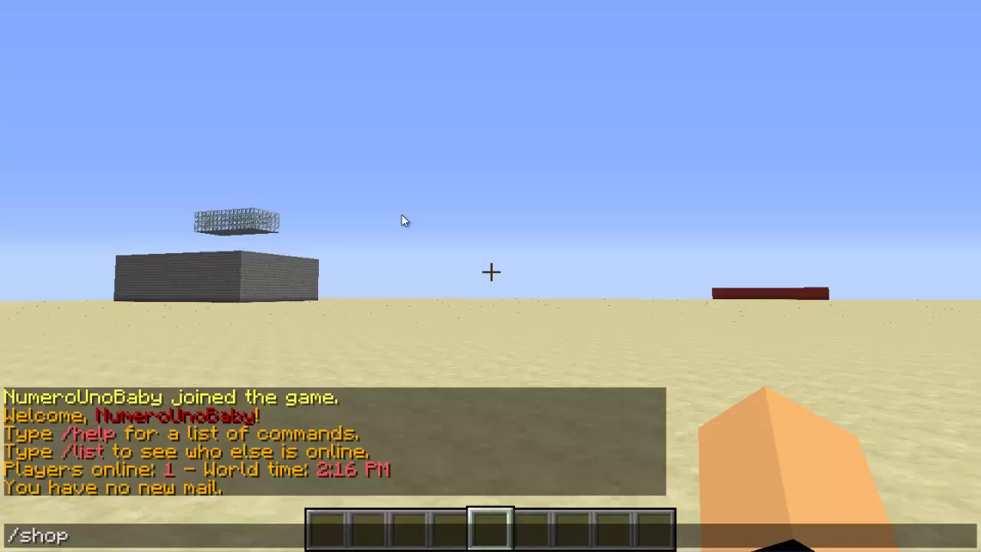
pyautogui.press('Return')
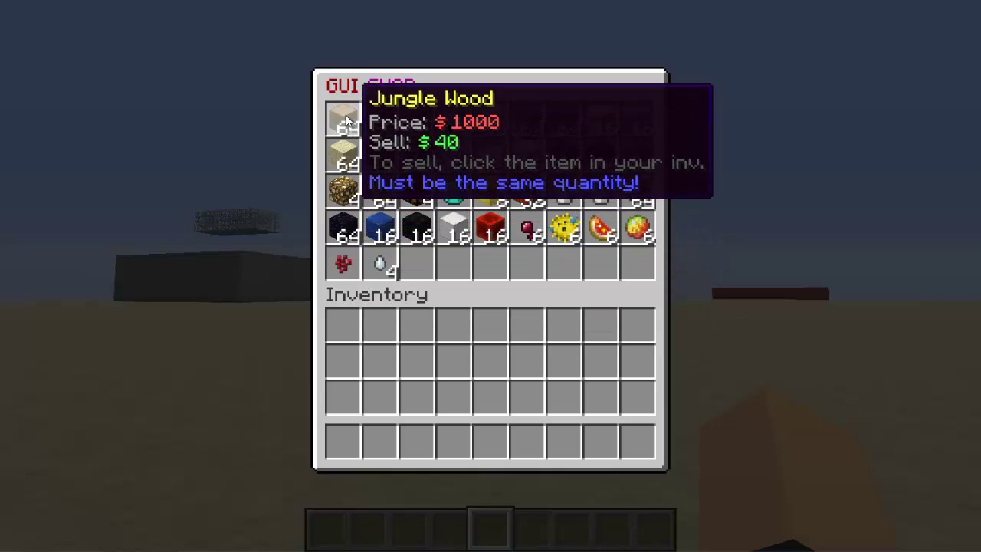
pyautogui.click(344, 118)
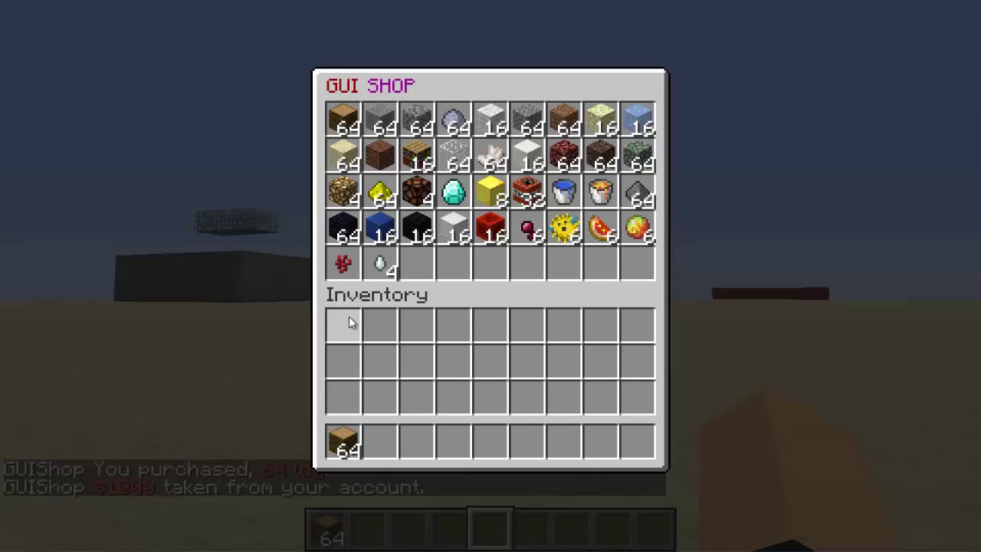
pyautogui.press('Escape')
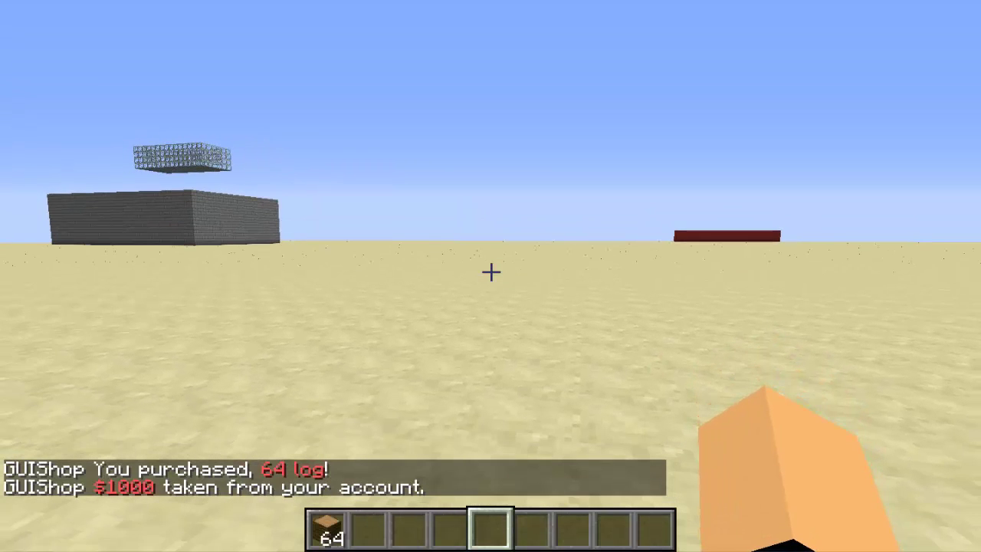